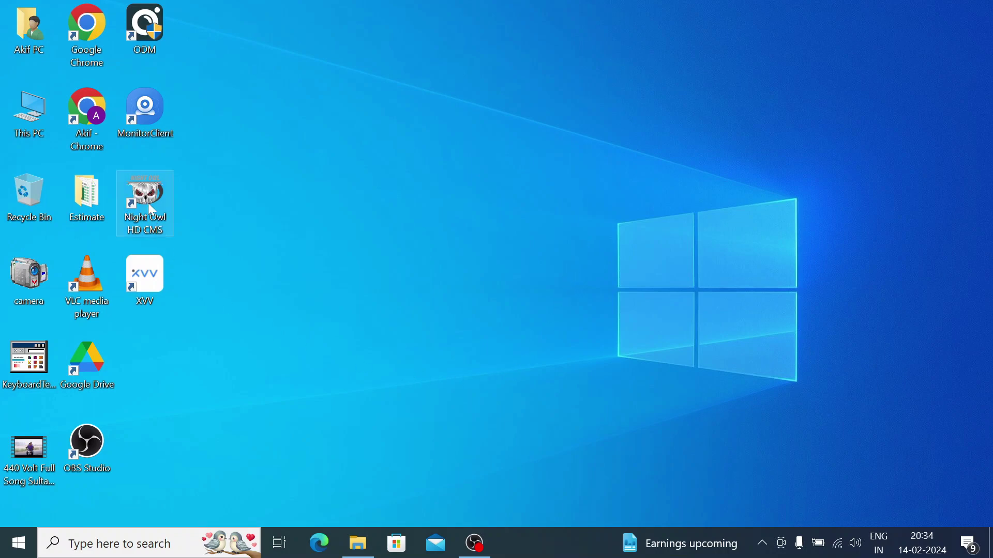
Launch Chrome, search 'imilab home for pc', and open the CCTV DESK download guide
double_click(99, 126)
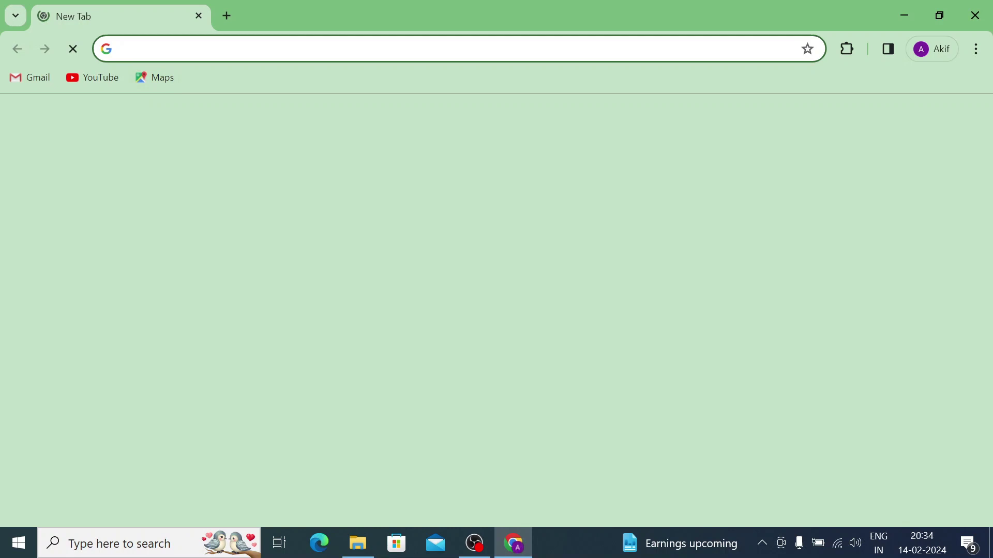
text(imilab)
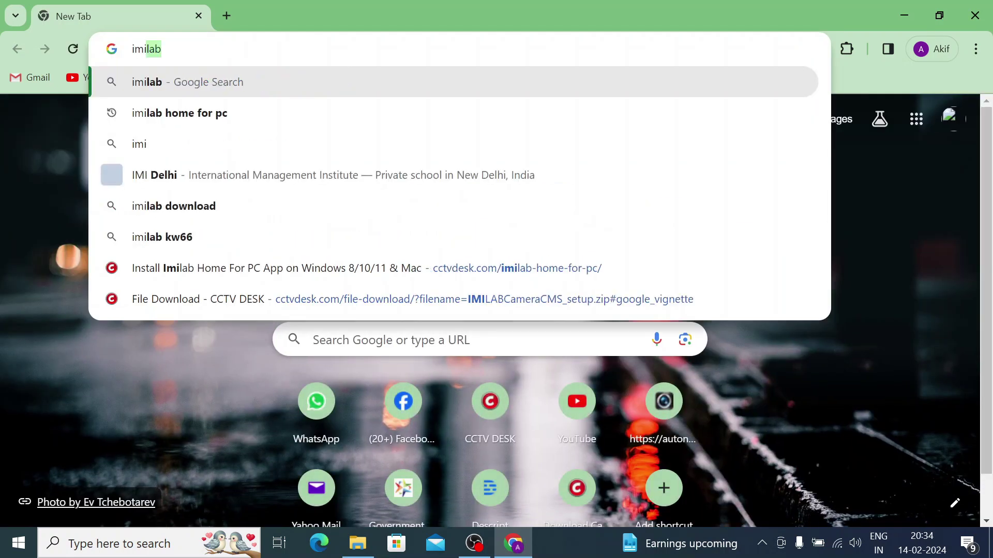
click(192, 110)
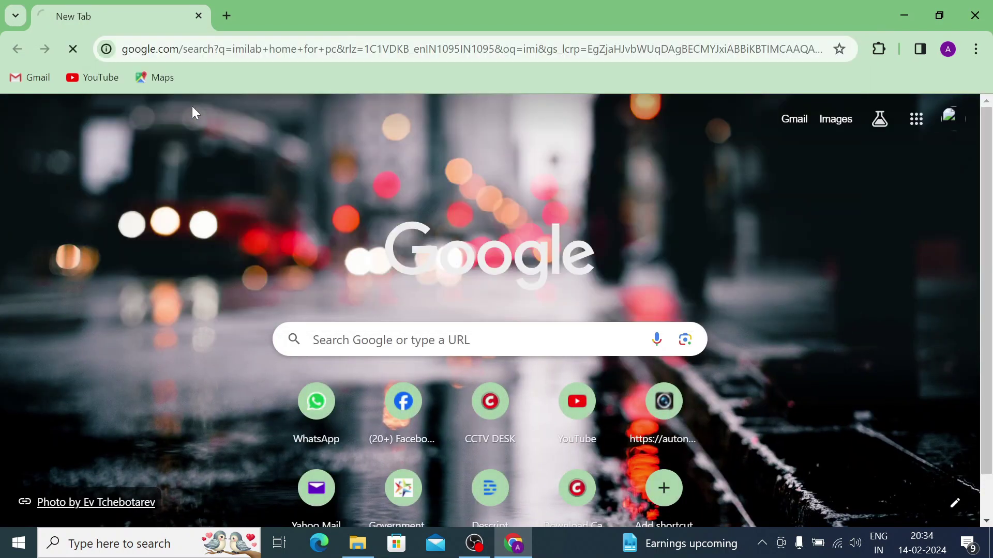
scroll(225, 287, down, 4)
scroll(223, 286, down, 4)
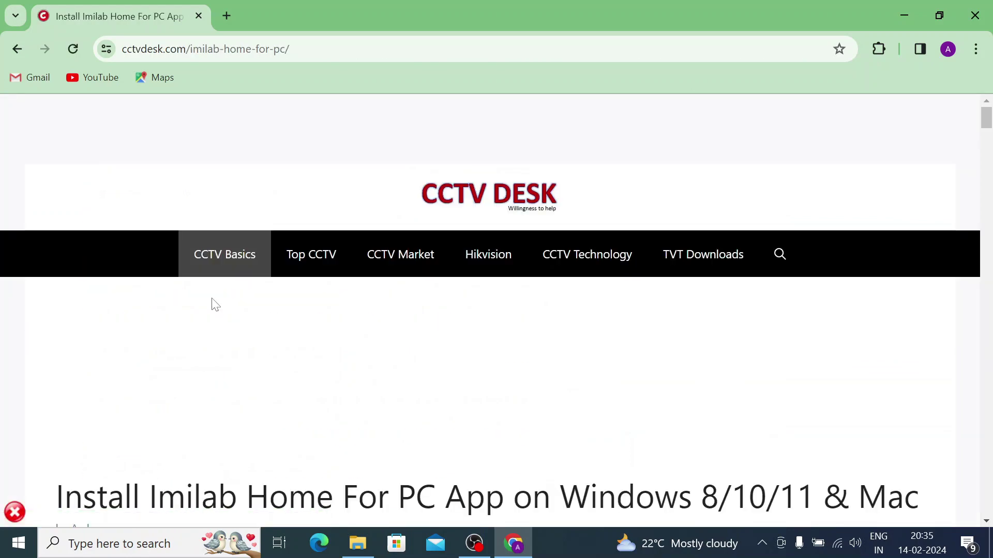
scroll(215, 304, down, 2)
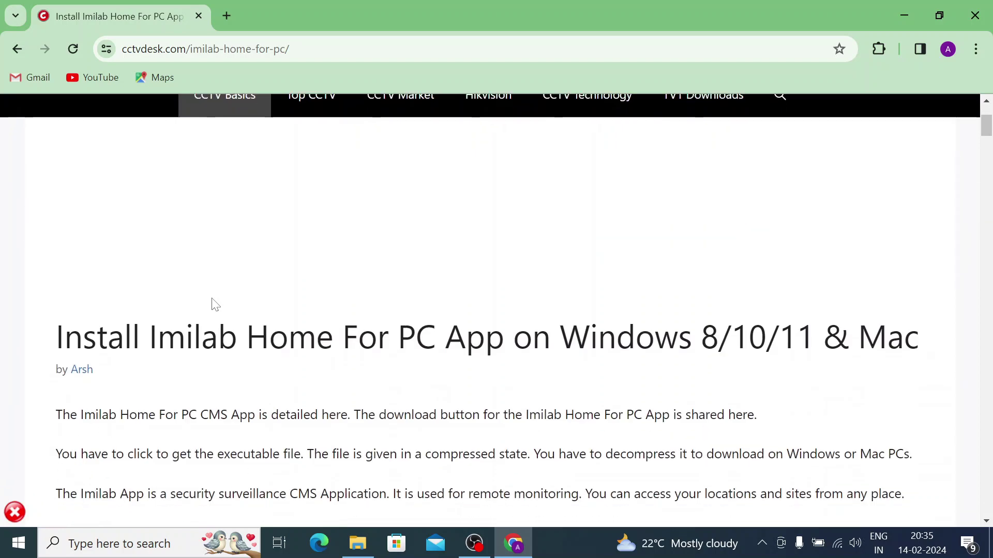
scroll(215, 305, down, 2)
scroll(215, 304, down, 2)
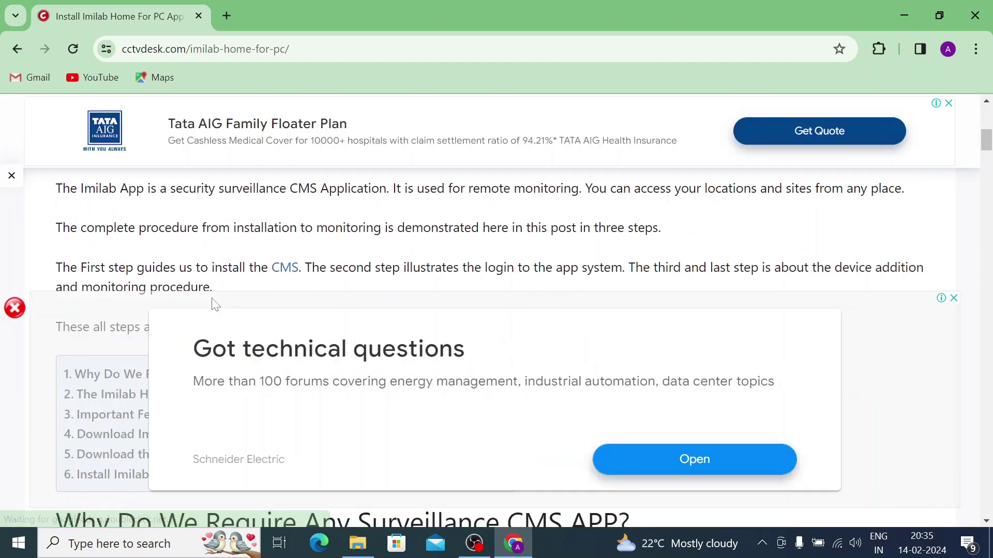
click(12, 177)
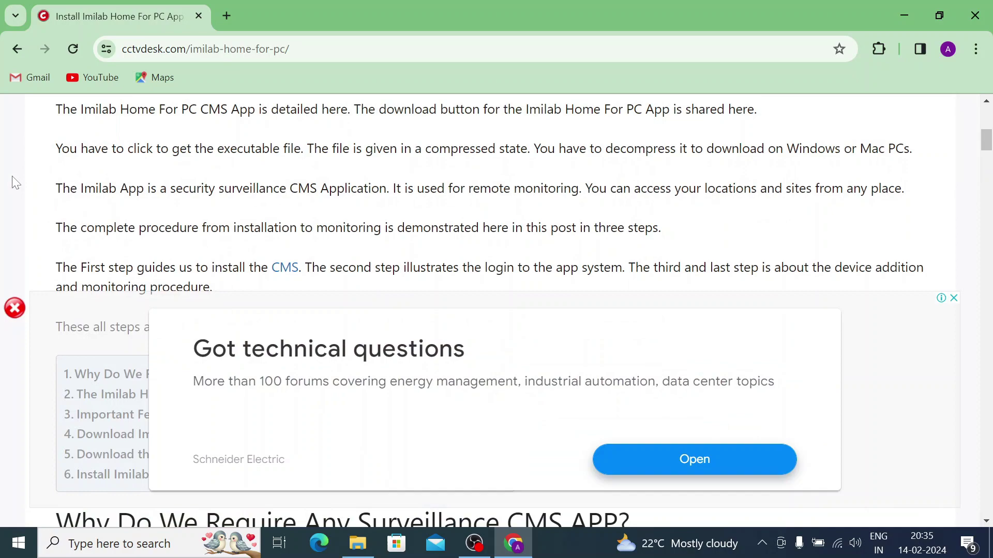
scroll(126, 205, down, 2)
scroll(126, 204, down, 3)
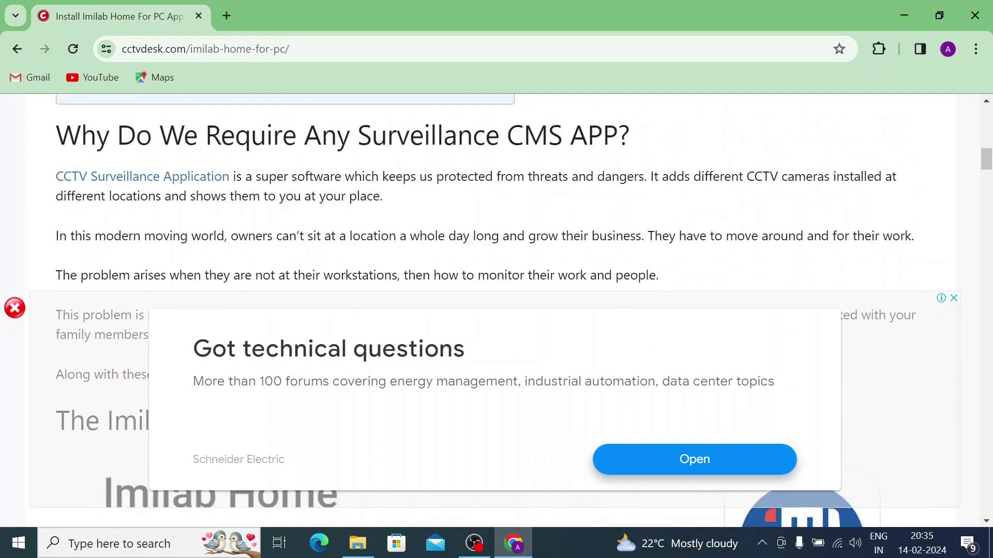
scroll(126, 204, down, 2)
scroll(126, 204, up, 1)
scroll(127, 204, up, 2)
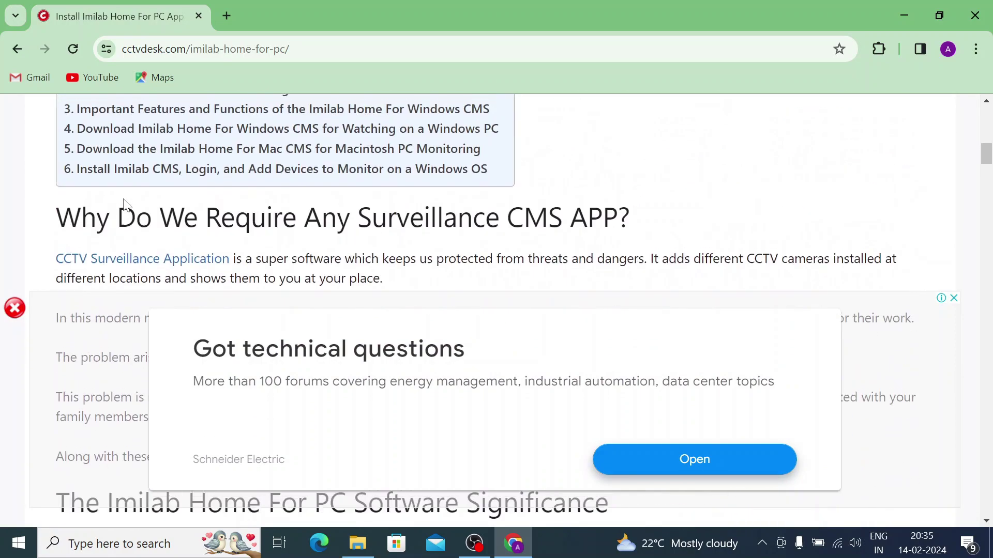
scroll(126, 205, up, 2)
scroll(127, 205, up, 3)
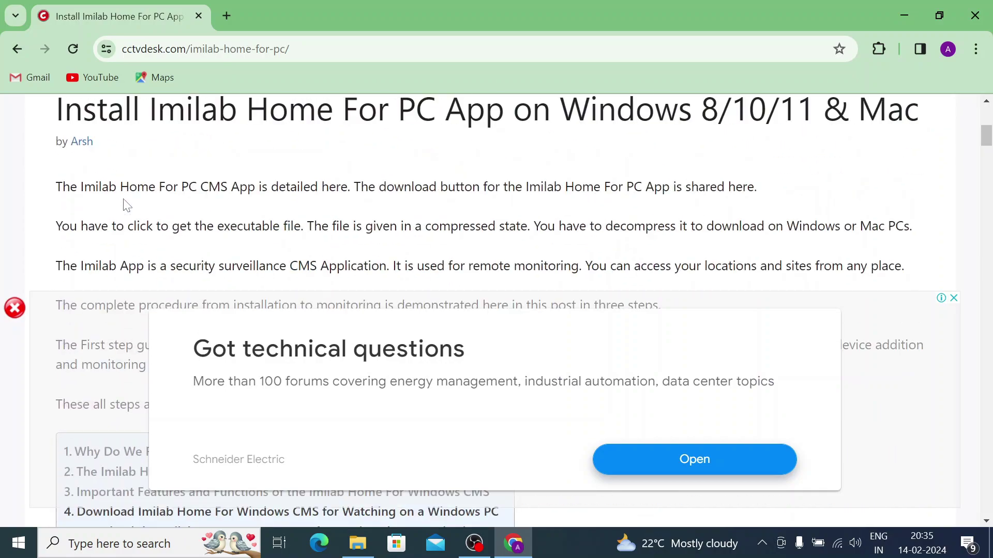
scroll(126, 204, up, 3)
scroll(127, 204, down, 8)
scroll(127, 204, down, 6)
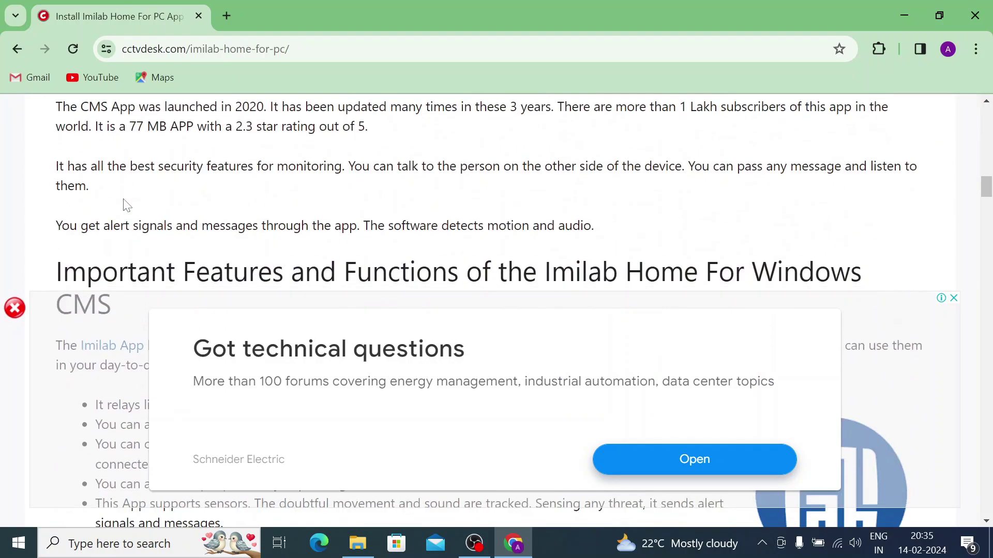
scroll(124, 205, down, 5)
scroll(125, 204, down, 3)
scroll(124, 206, down, 3)
scroll(124, 204, down, 2)
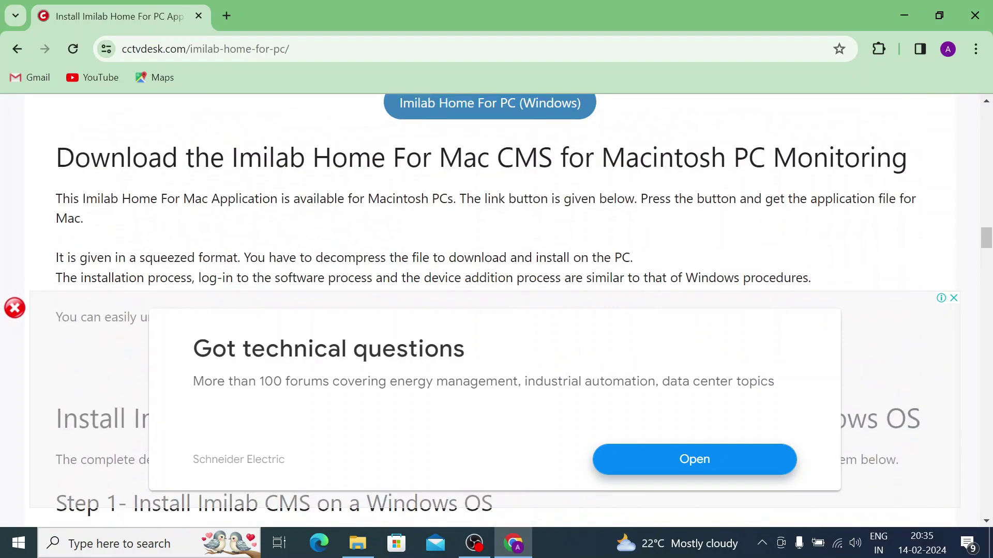
scroll(125, 205, up, 1)
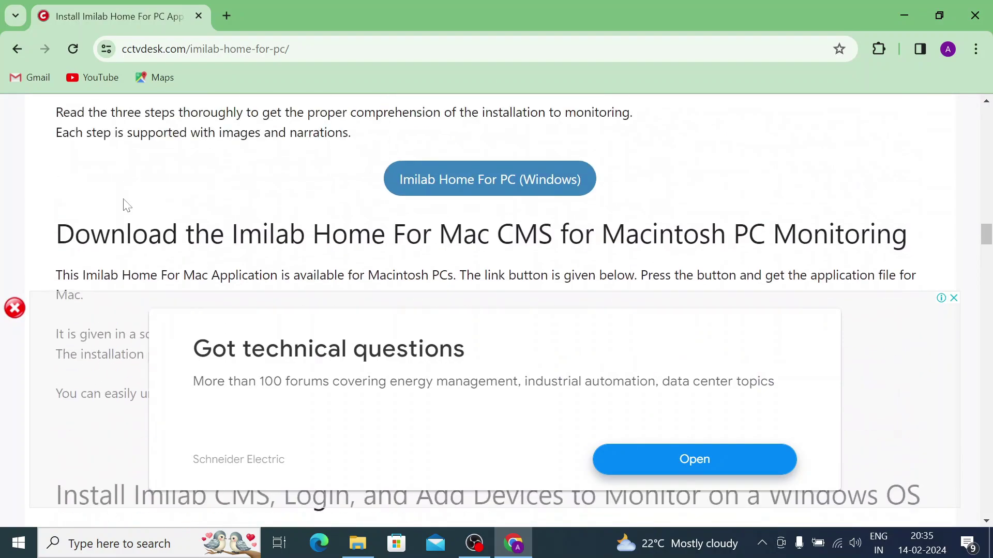
Download IMILABCameraCMS_setup.zip via the Windows link and confirm the 60.3 MB download finished
click(497, 193)
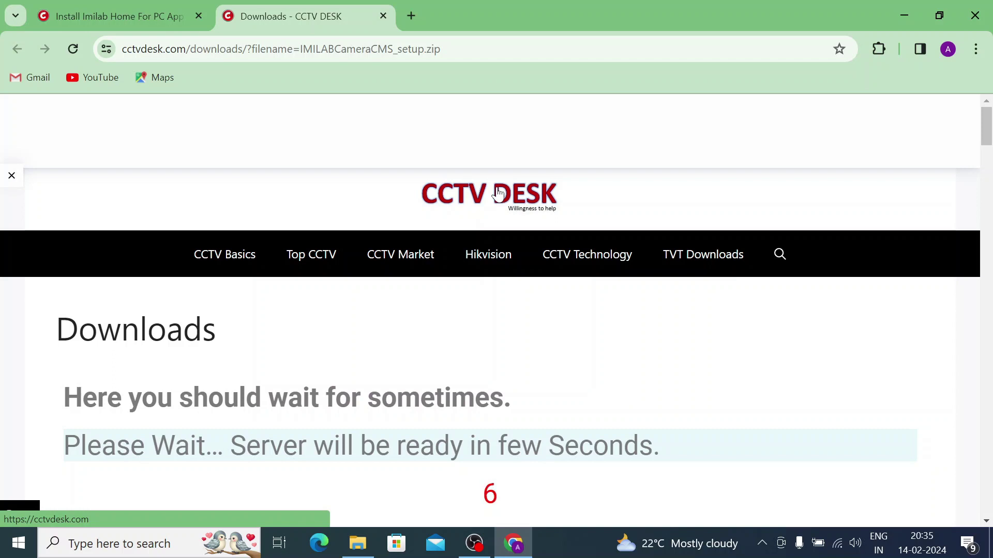
scroll(450, 355, down, 2)
scroll(435, 372, down, 1)
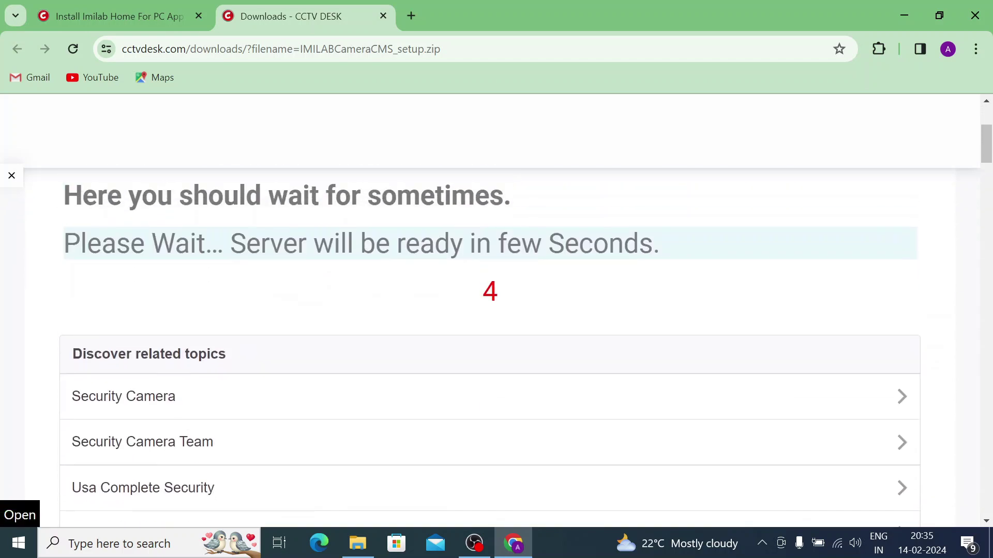
scroll(435, 373, up, 1)
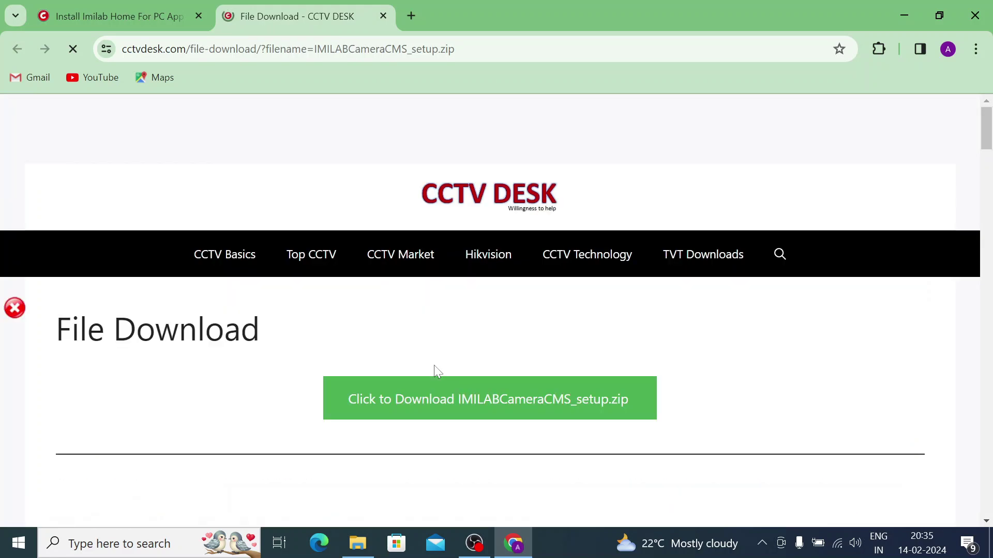
click(458, 411)
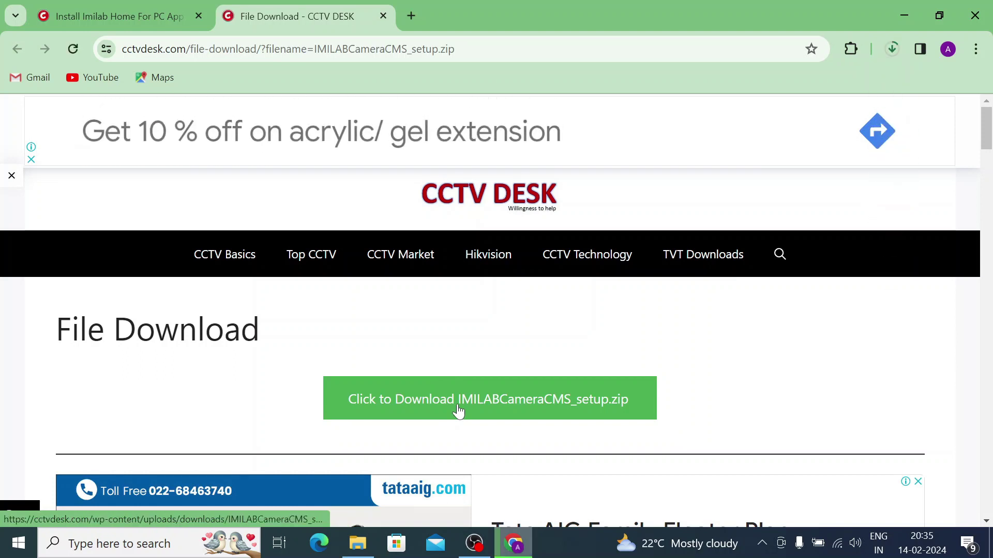
click(893, 49)
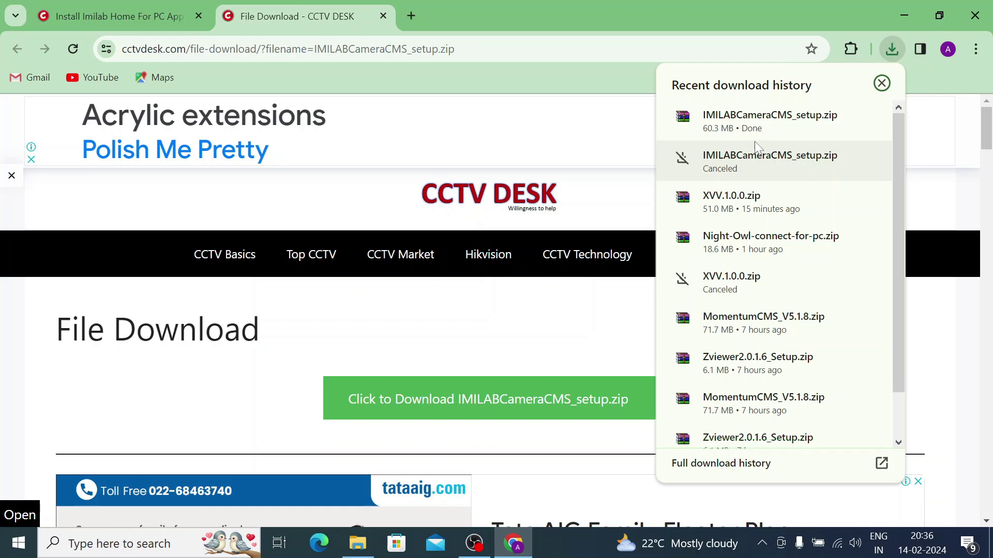
Extract IMILABCameraCMS_setup.zip in Downloads into an IMILABCameraCMS_setup folder, then minimize Chrome
mouse_move(775, 121)
click(838, 117)
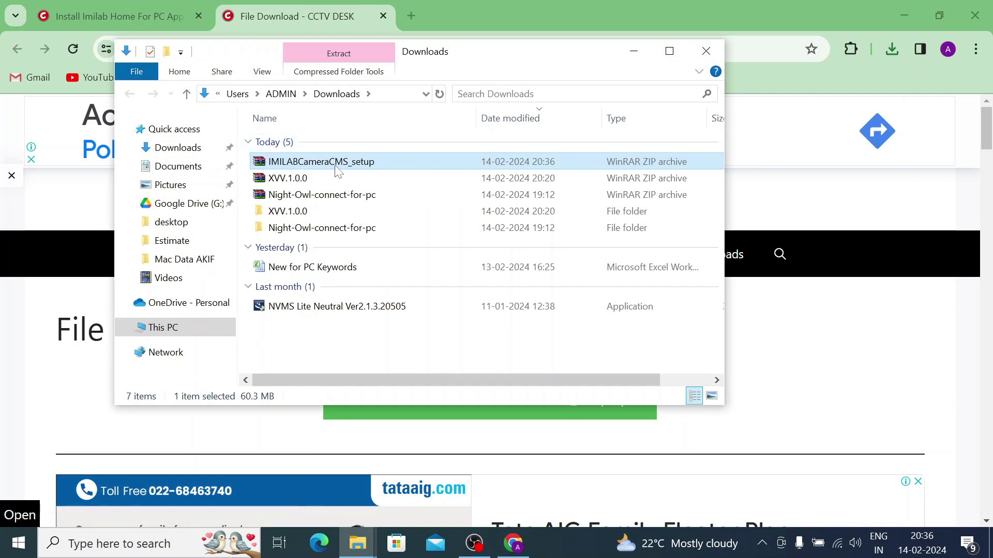
right_click(309, 167)
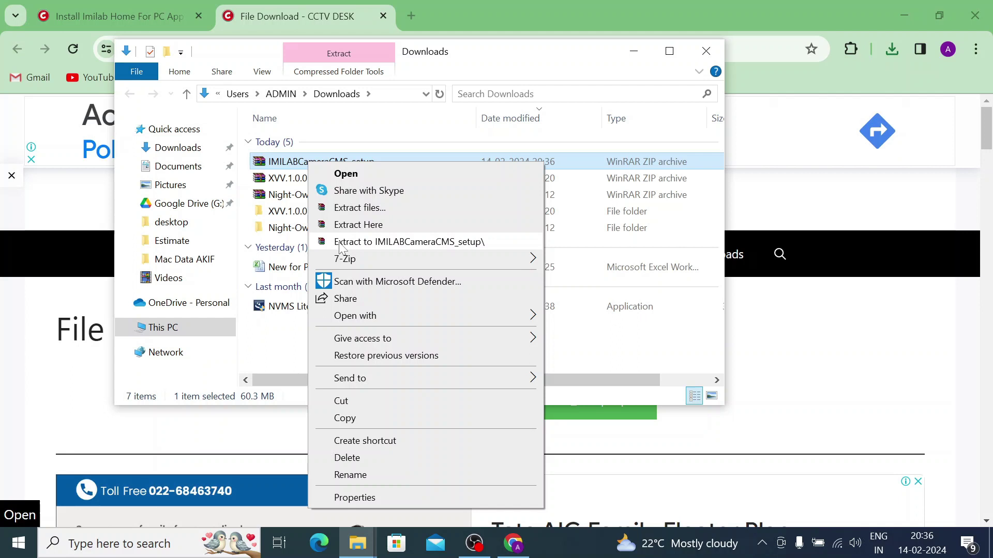
click(339, 242)
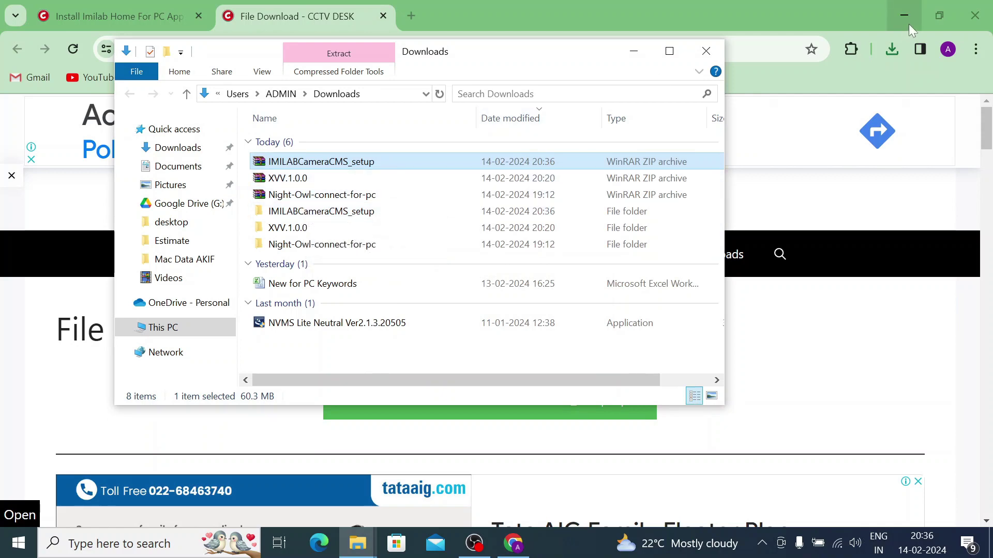
click(899, 8)
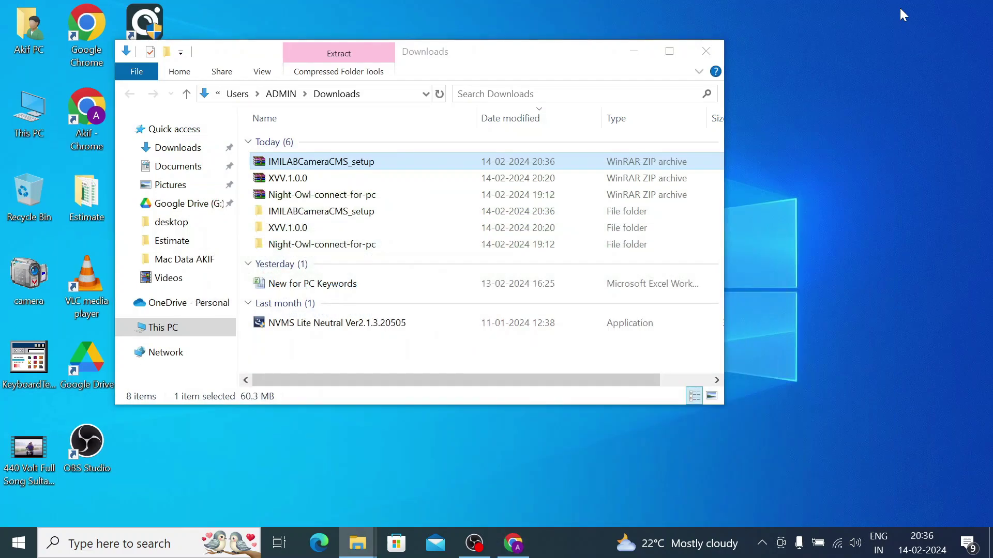
Run IMILABCameraCMS_setup from the extracted folder as administrator
double_click(327, 211)
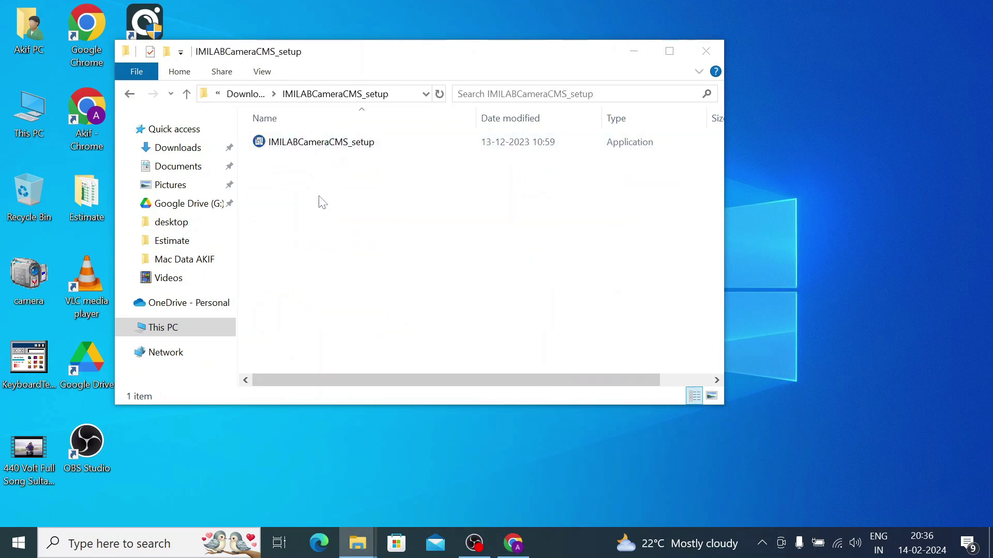
double_click(318, 143)
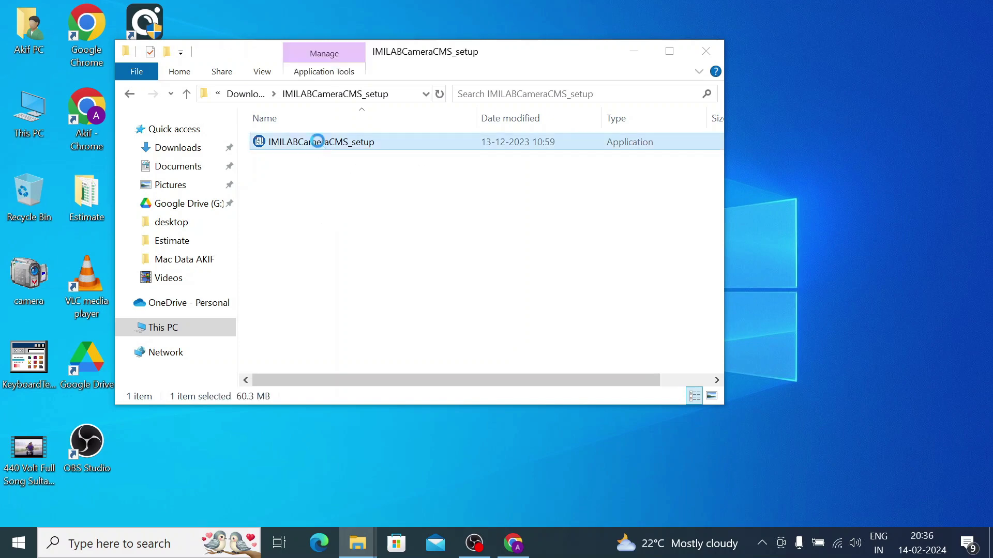
right_click(318, 142)
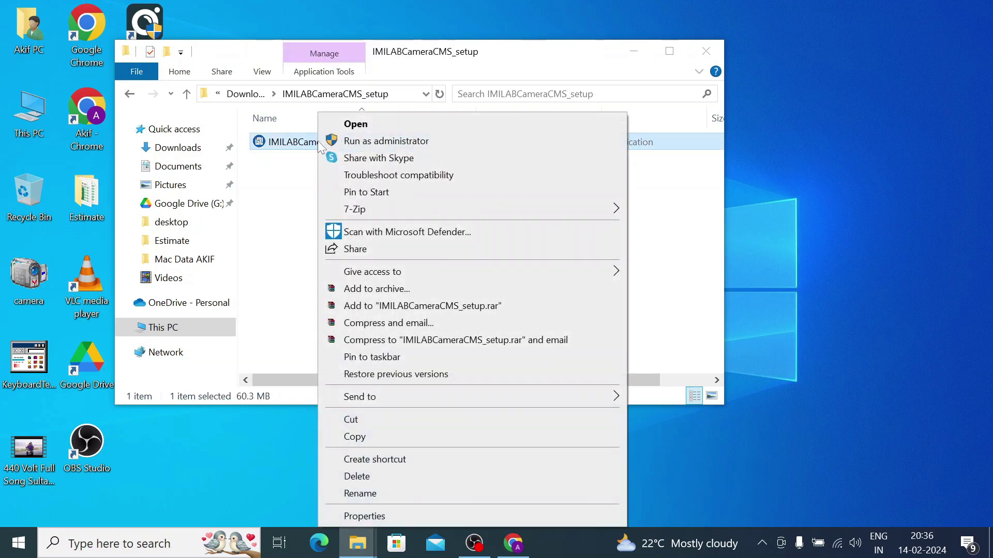
click(398, 141)
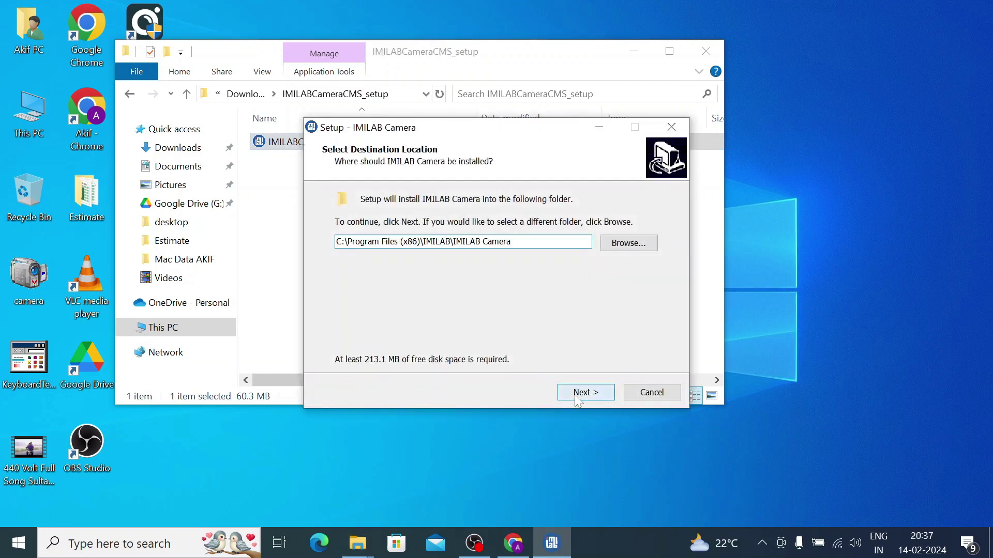
Install IMILAB Camera to the default location with a desktop shortcut and finish setup
click(574, 395)
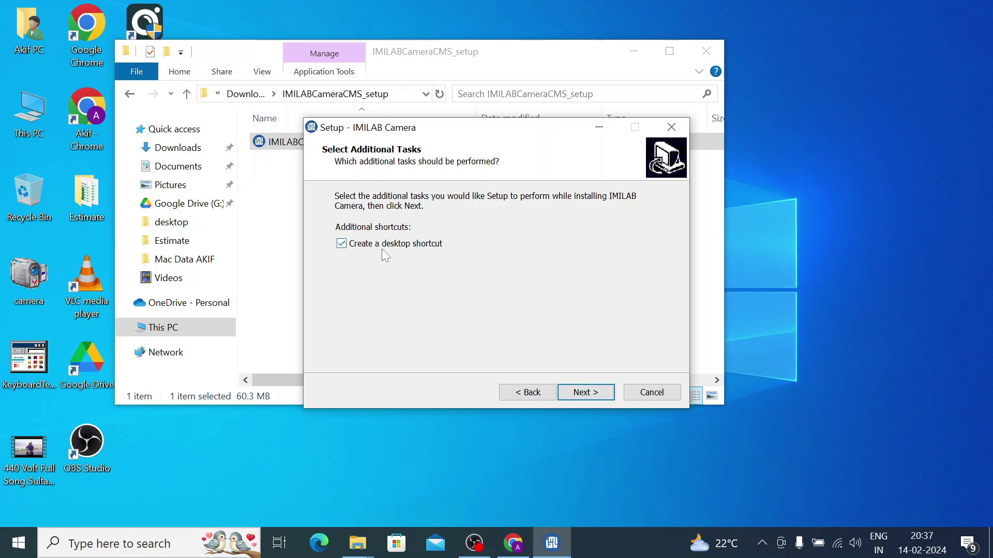
click(584, 394)
click(584, 397)
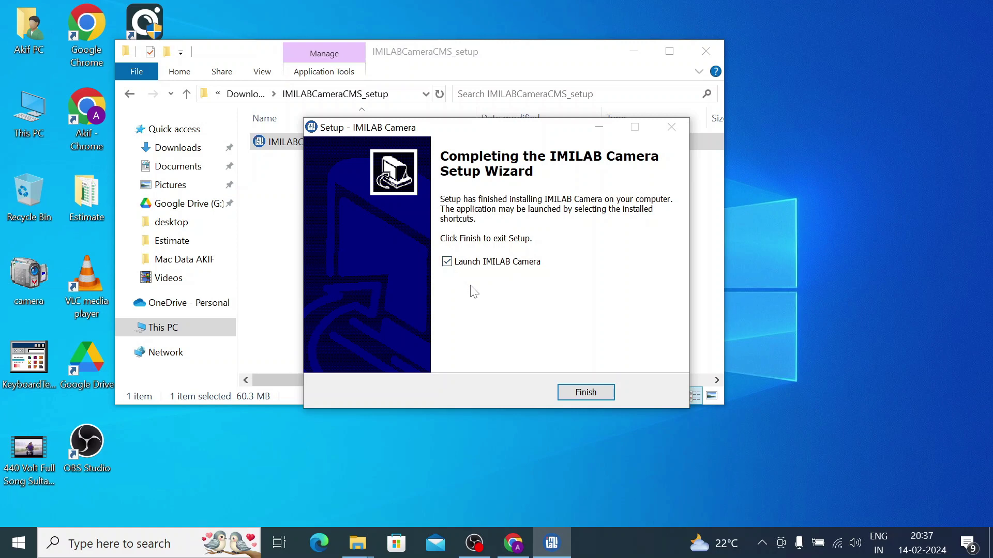
click(583, 393)
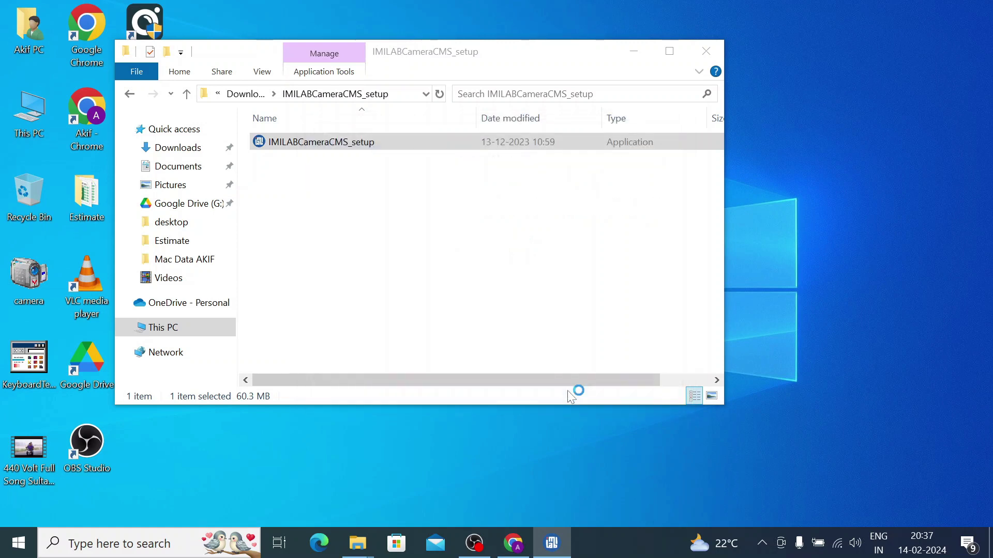
Launch IMILAB Camera from the desktop and return to the password login form
click(633, 51)
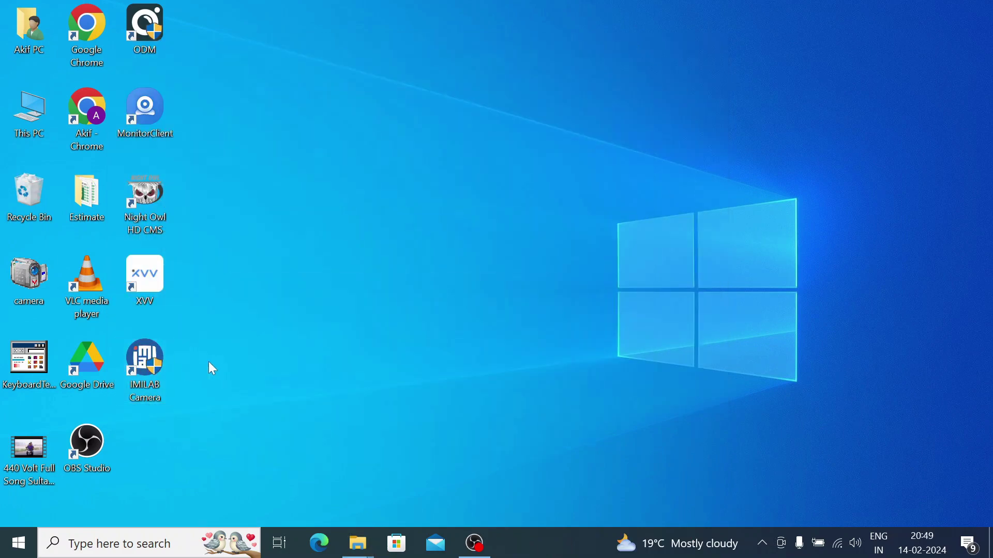
double_click(151, 371)
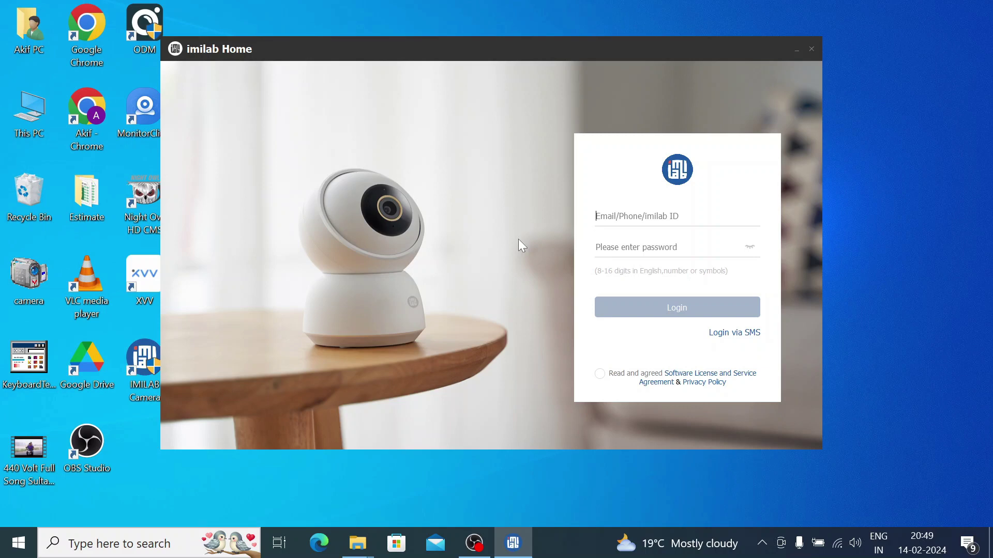
click(726, 334)
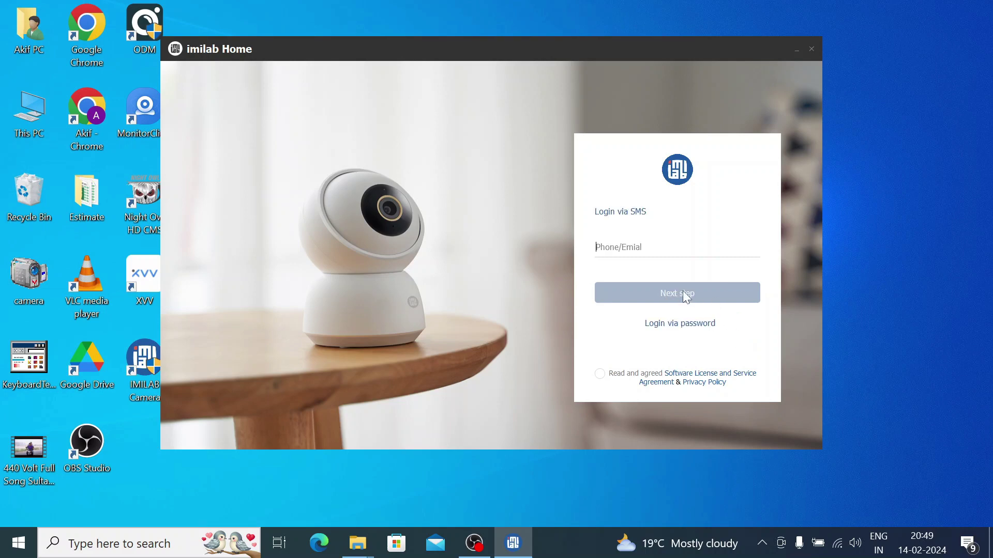
click(682, 326)
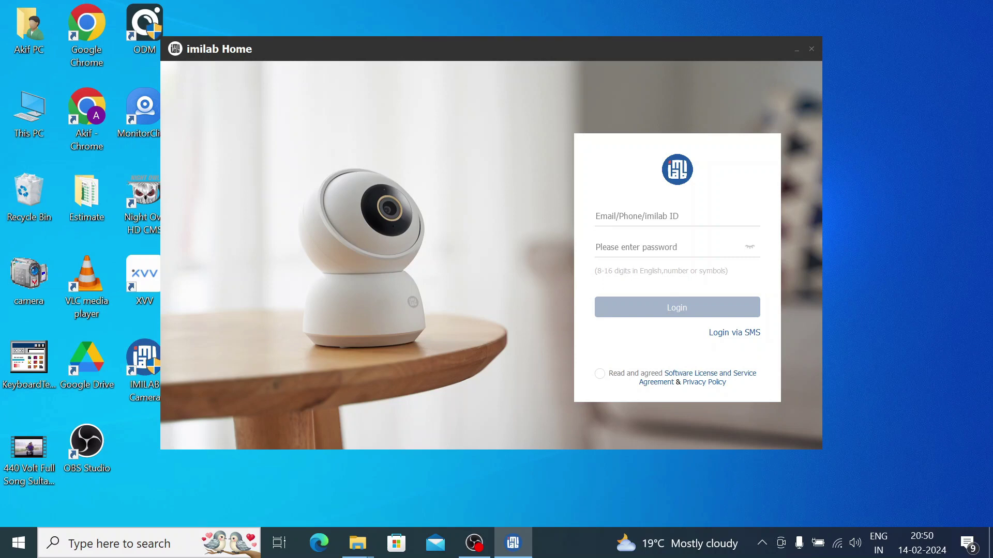
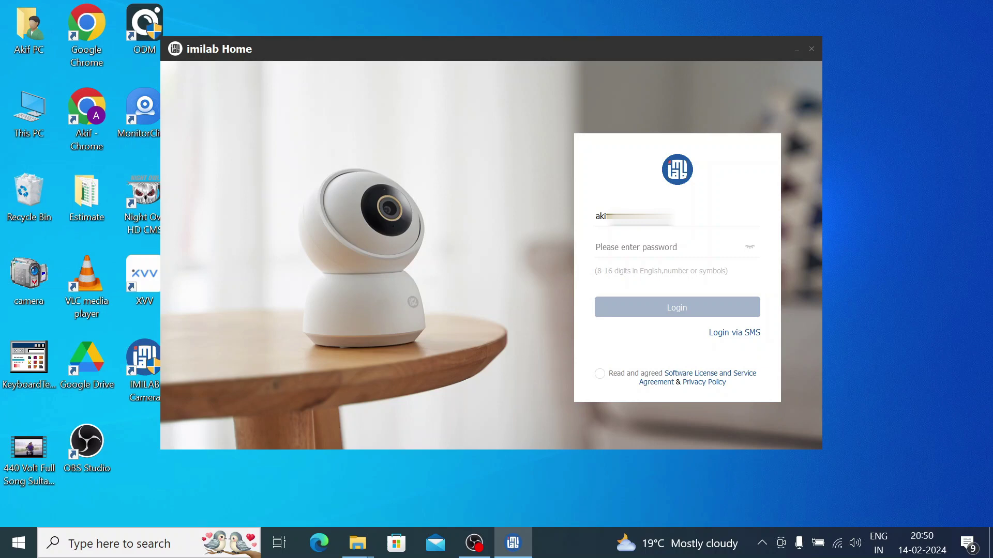
Enter the email and password, accept the license and privacy policy, and log in
key(Tab)
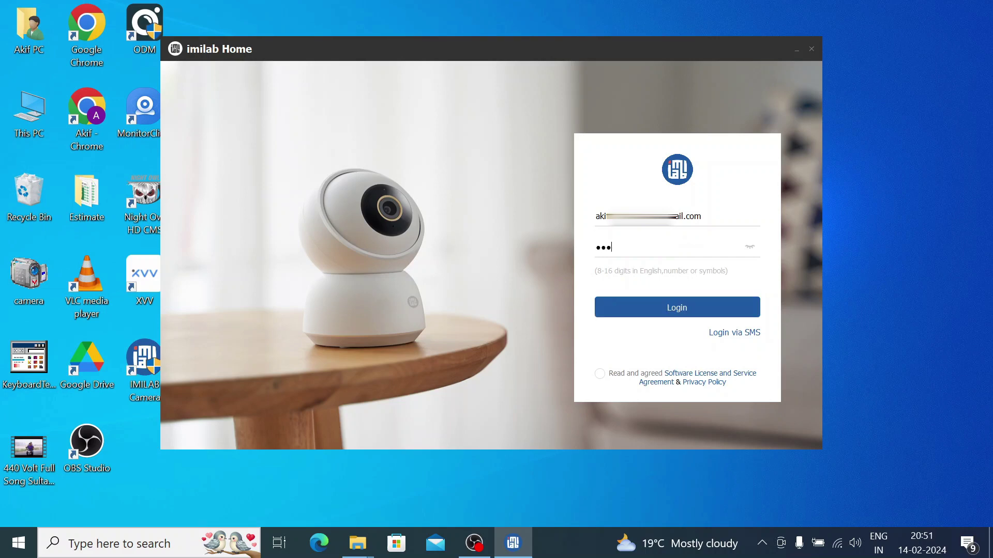
click(600, 374)
click(671, 308)
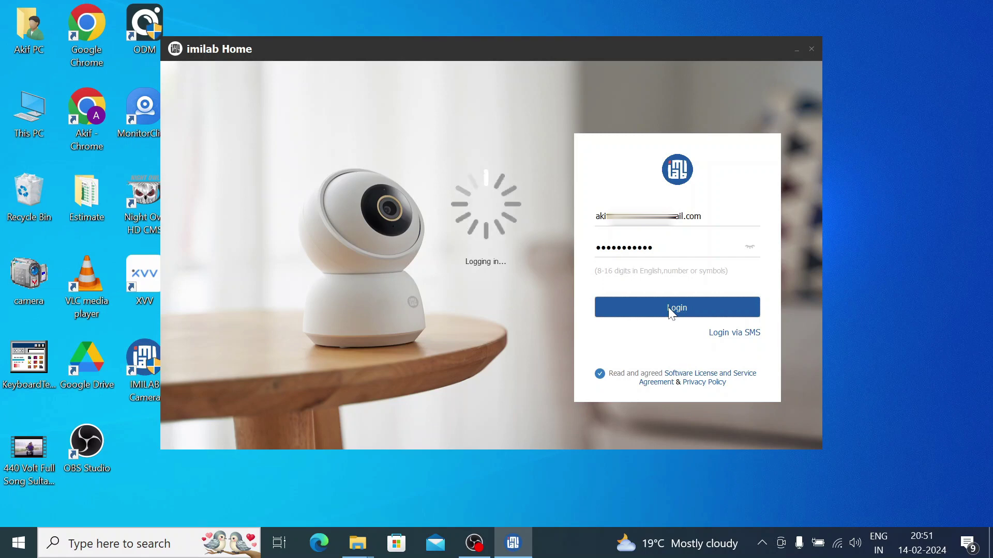